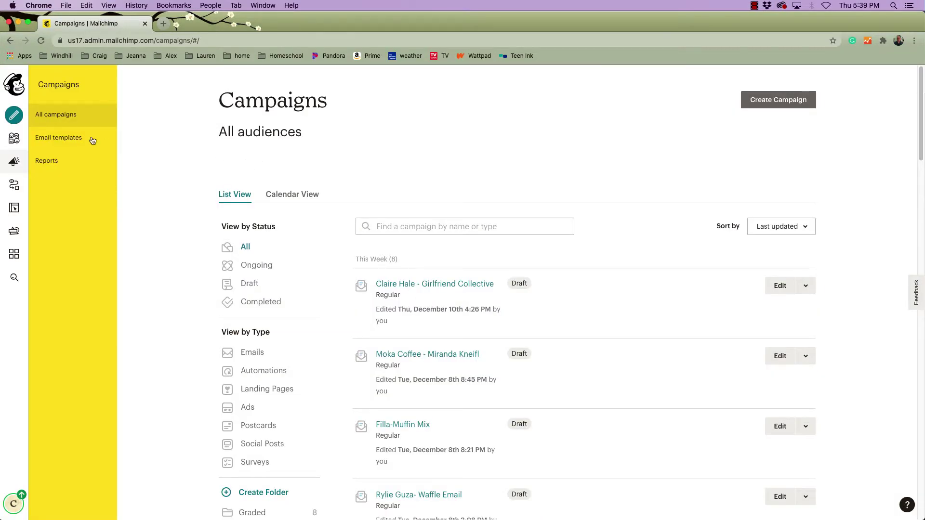
Create a new regular email campaign named with a person's full name
left_click(12, 165)
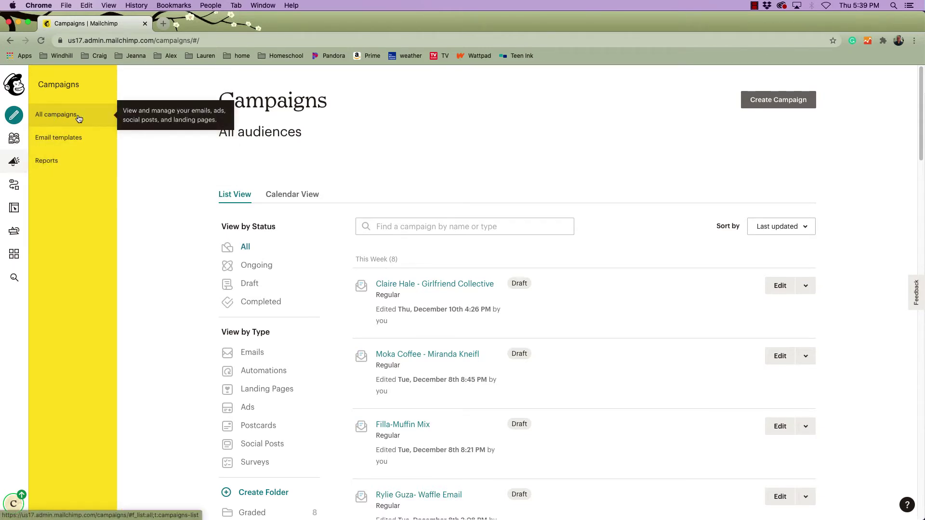
left_click(780, 102)
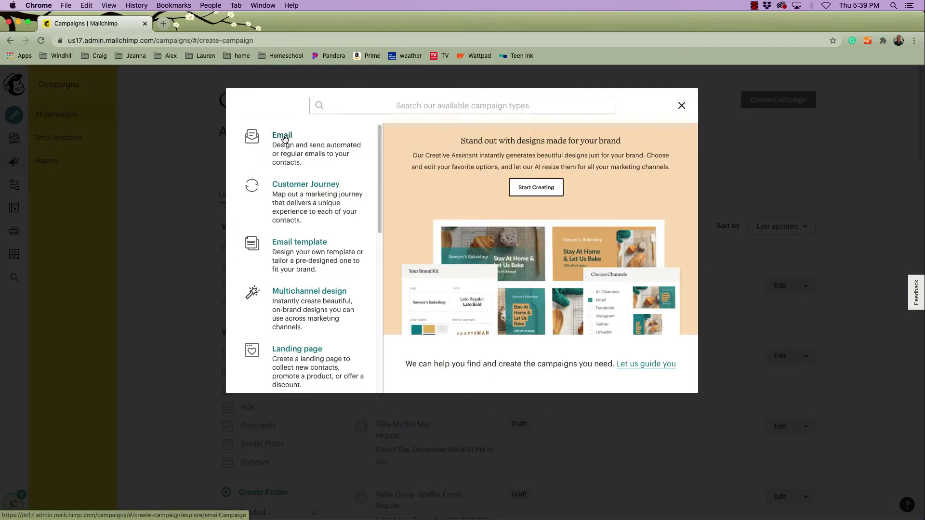
left_click(285, 139)
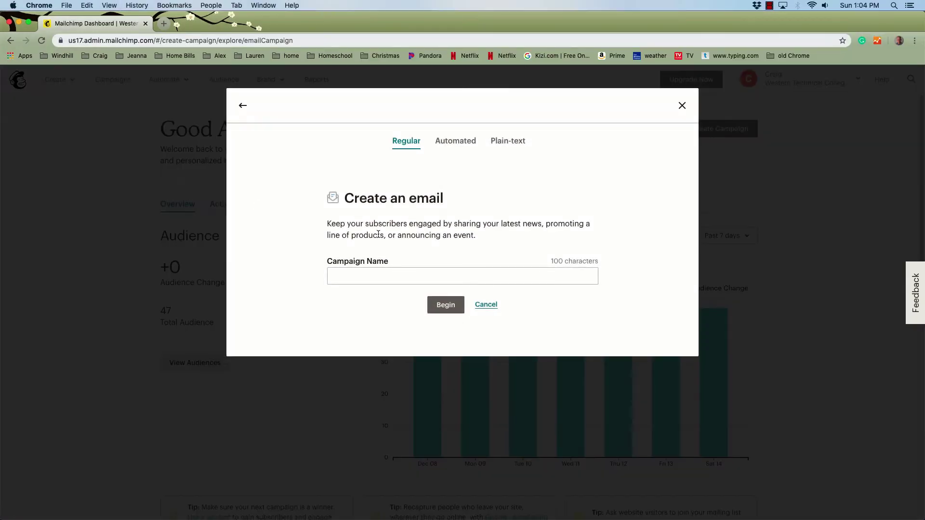
left_click(348, 280)
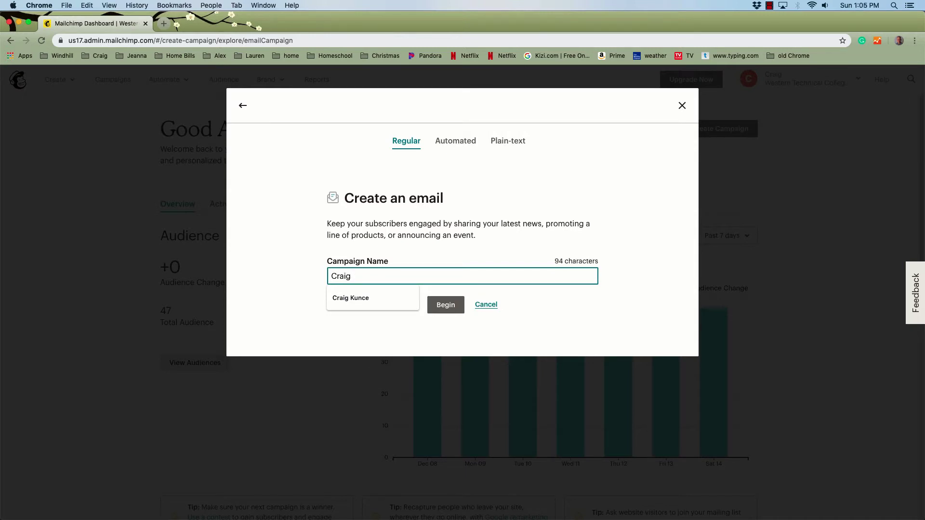
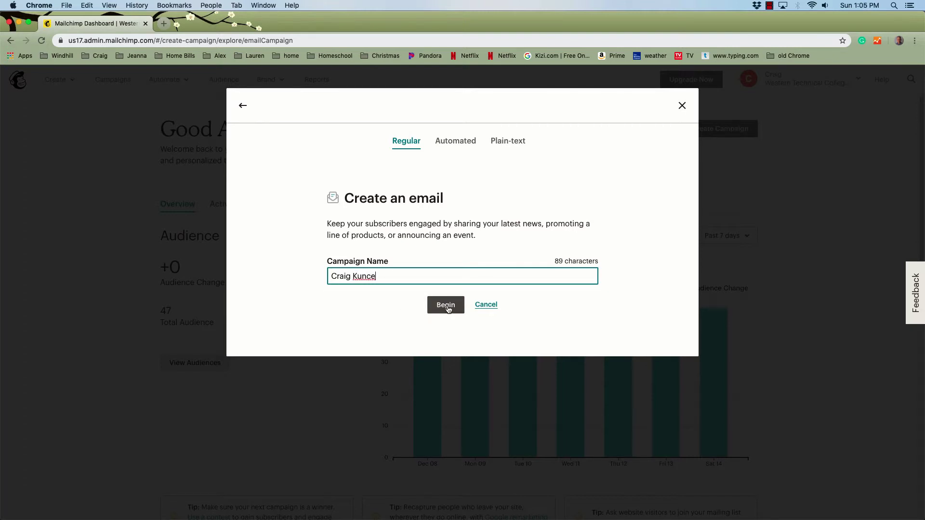
left_click(446, 306)
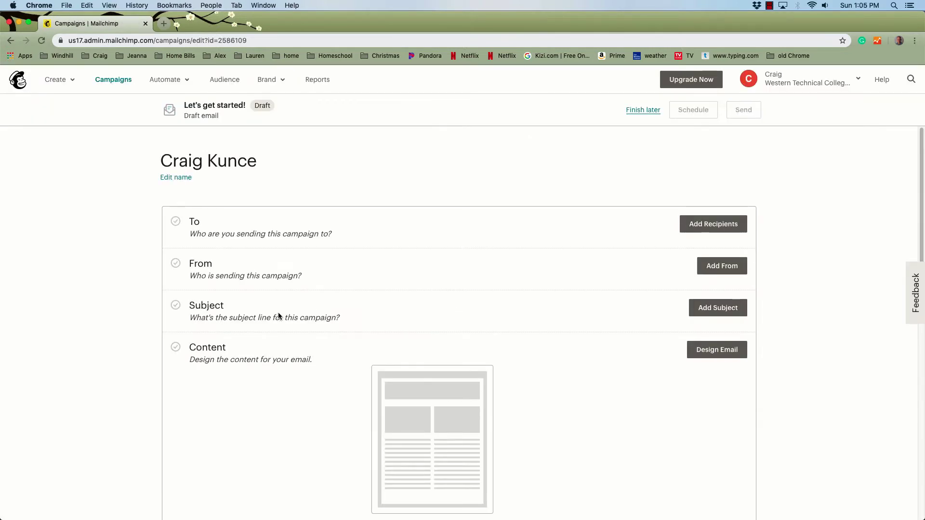
scroll(281, 308, "down", 1)
scroll(282, 308, "down", 1)
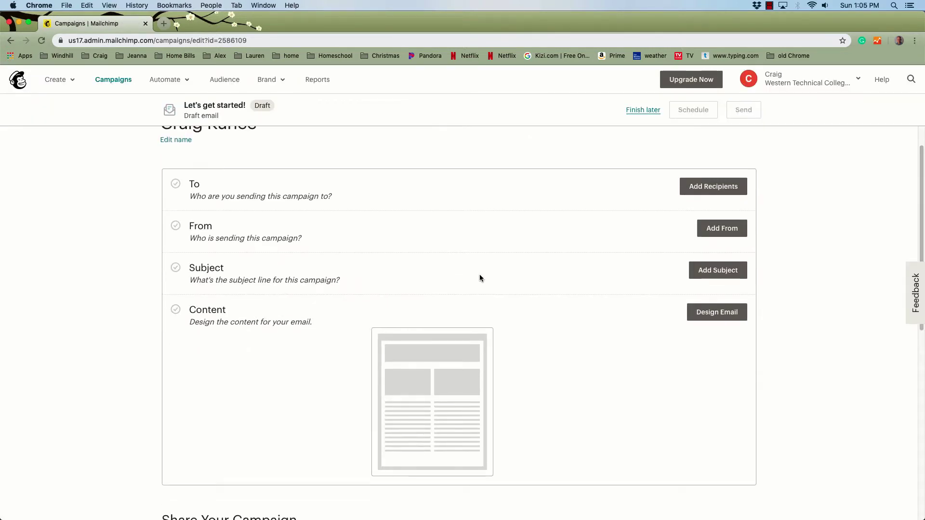
scroll(362, 227, "up", 2)
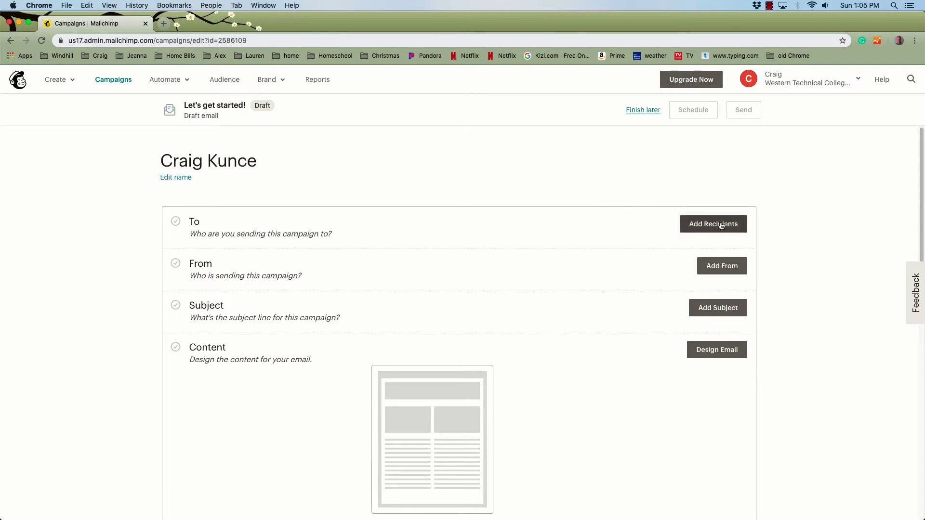
left_click(703, 223)
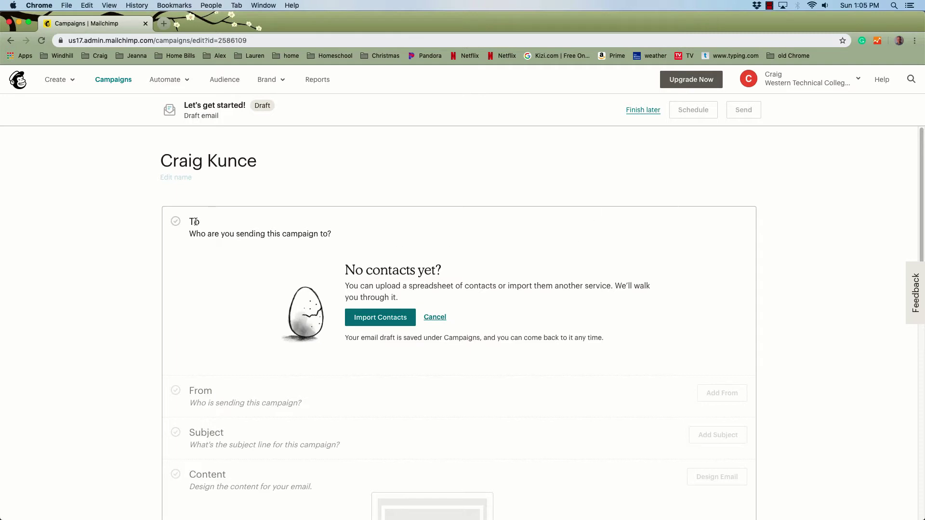
left_click(434, 317)
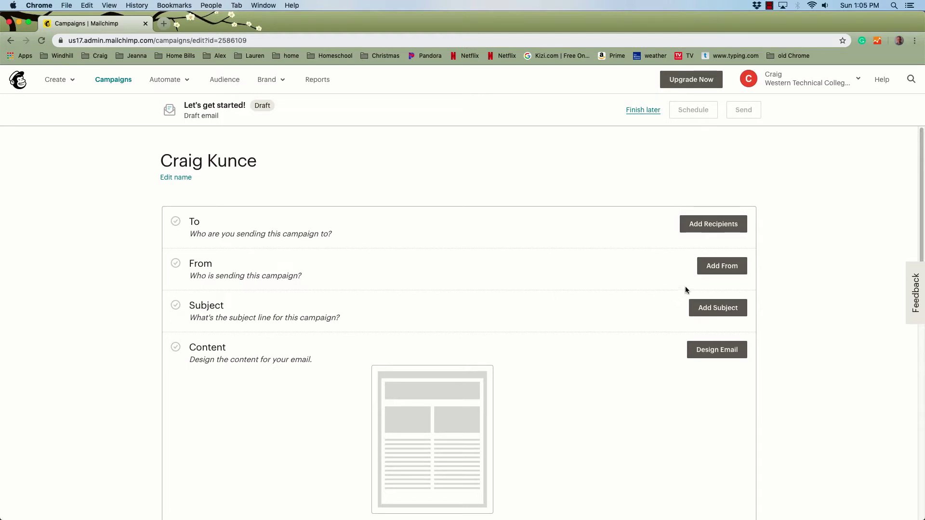
Leave the From details unset and save the subject line as 'News and Events'
left_click(711, 265)
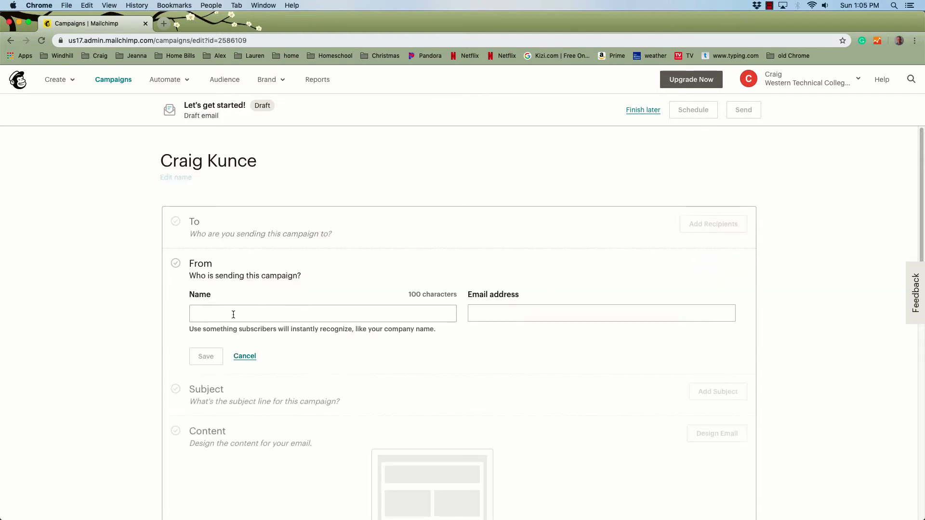
left_click(246, 359)
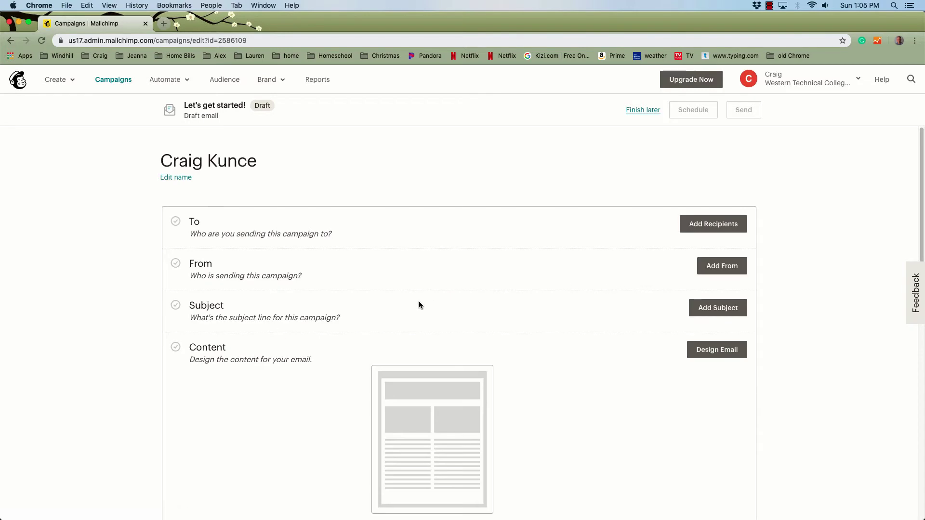
left_click(729, 311)
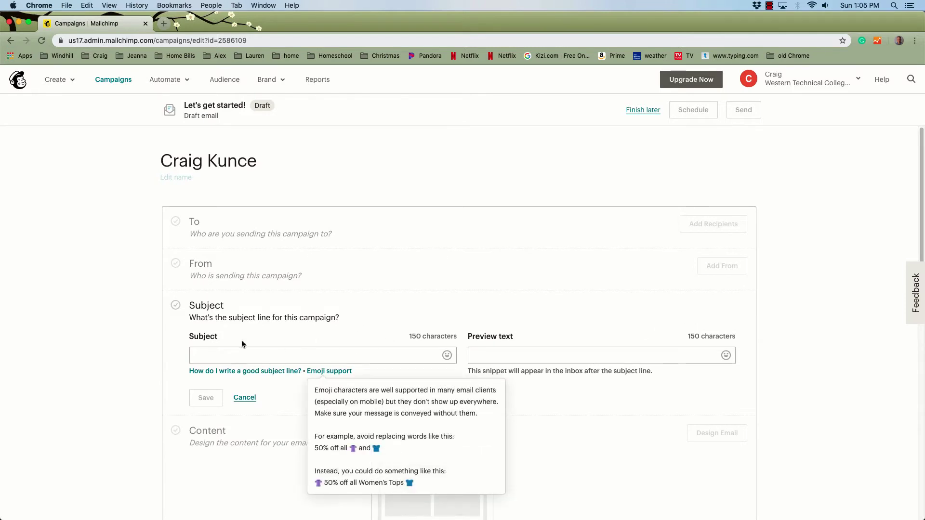
left_click(206, 356)
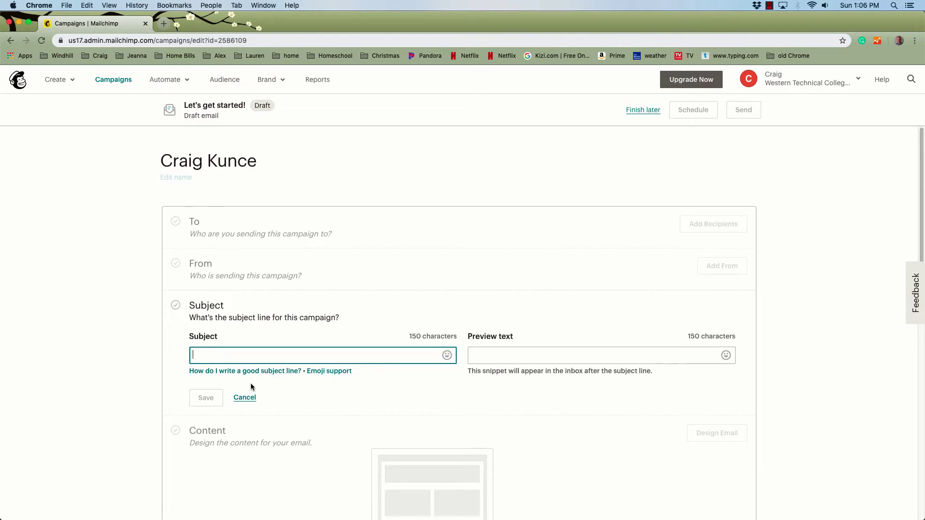
type("My new")
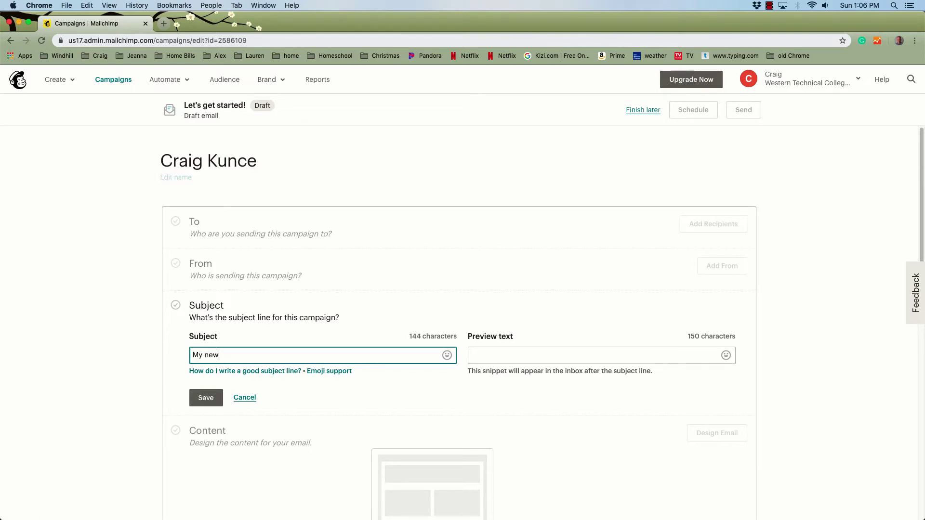
type(" email blast")
left_click(213, 404)
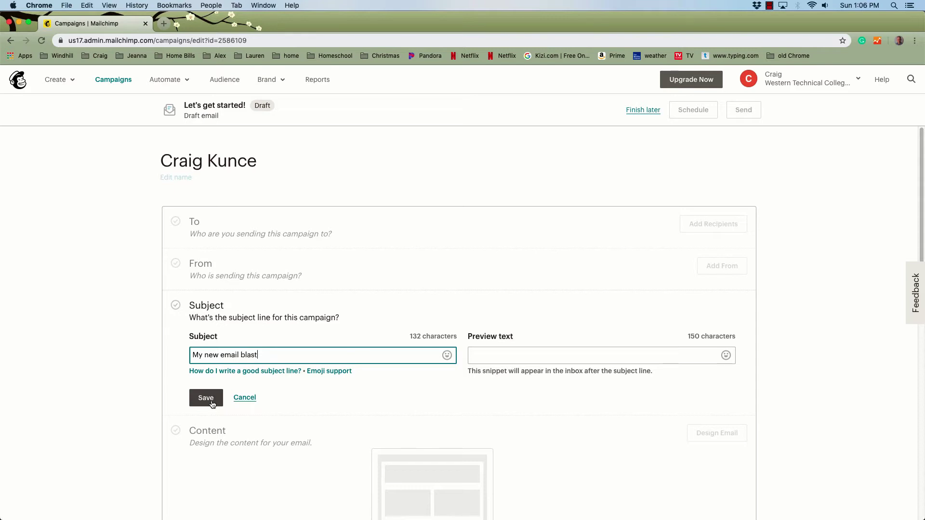
left_click_drag(267, 355, 182, 354)
type("New")
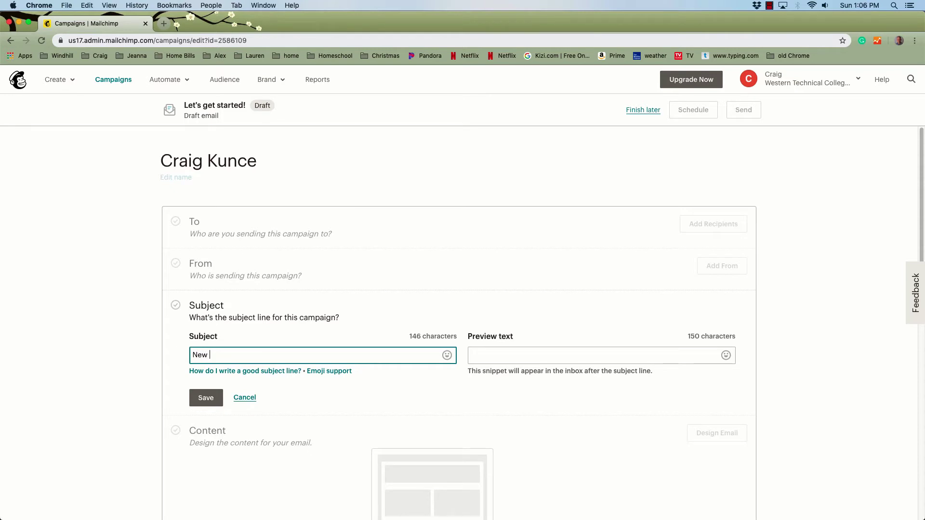
type("s and Events")
left_click(212, 399)
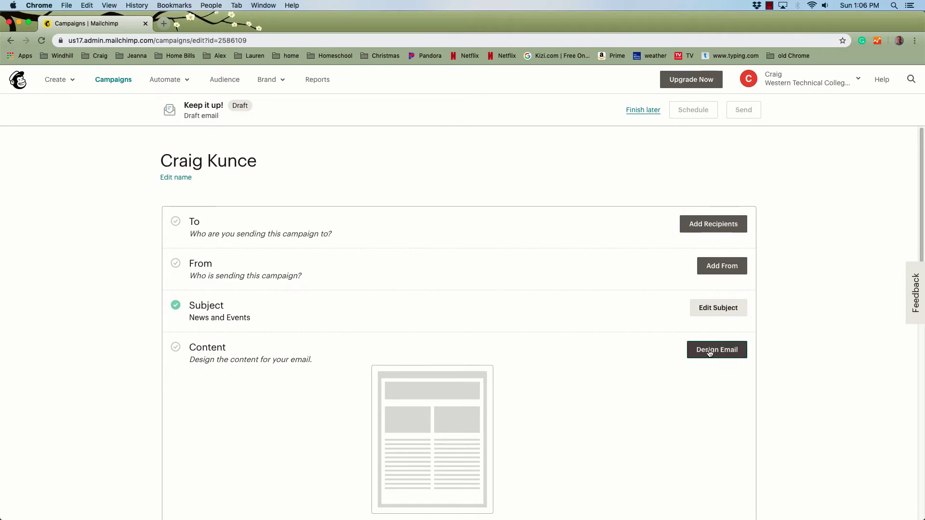
Design the content from the saved 'Graphic Design - Main Template' veterinary newsletter
left_click(709, 353)
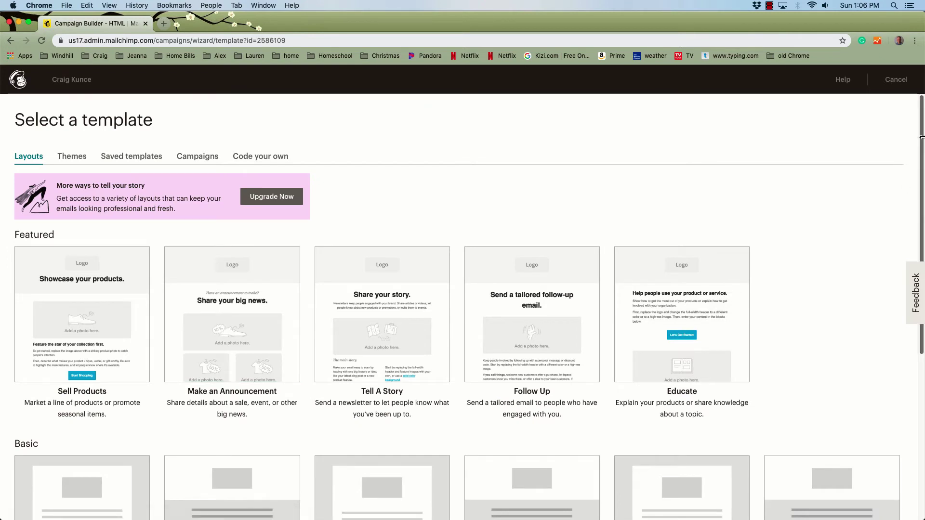
scroll(119, 309, "down", 5)
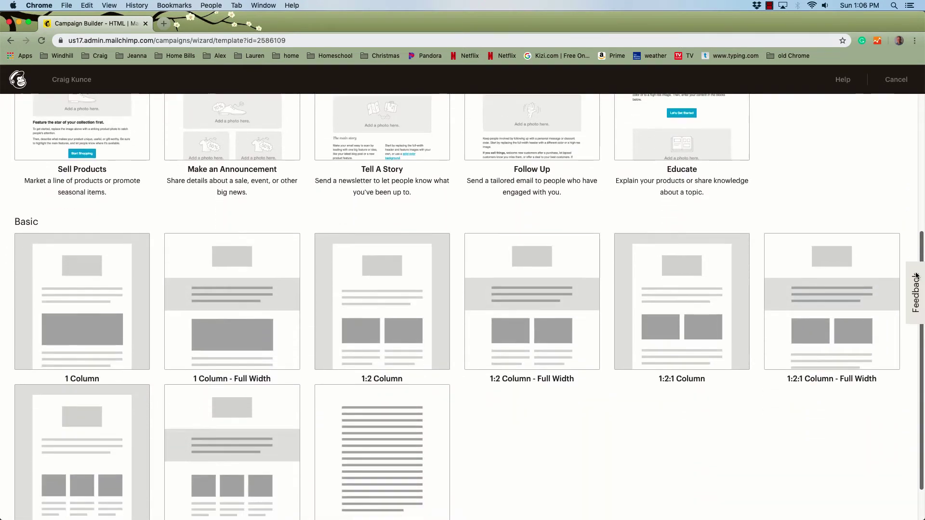
mouse_move(397, 308)
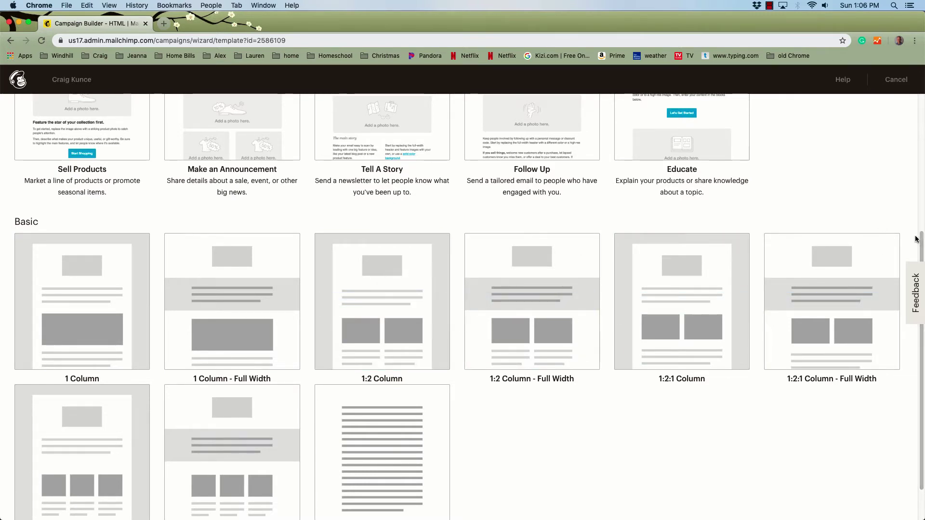
scroll(483, 189, "up", 5)
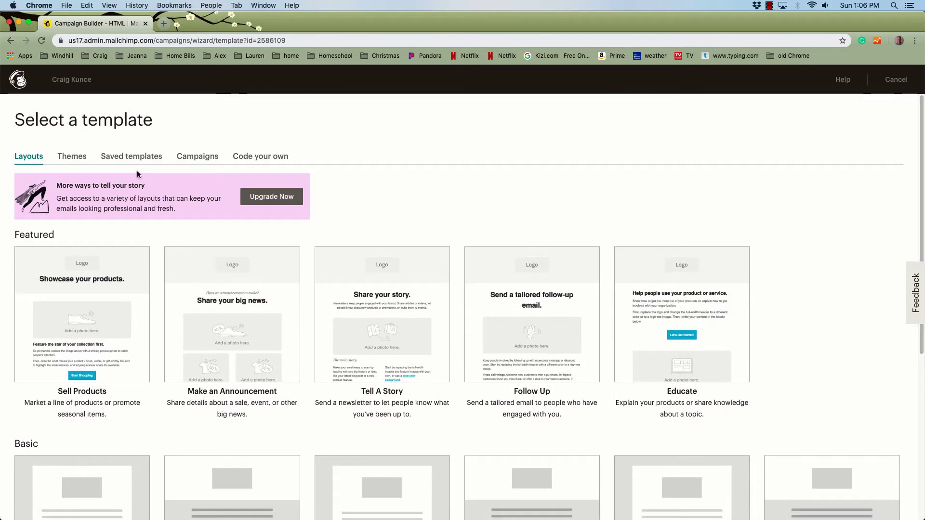
left_click(123, 156)
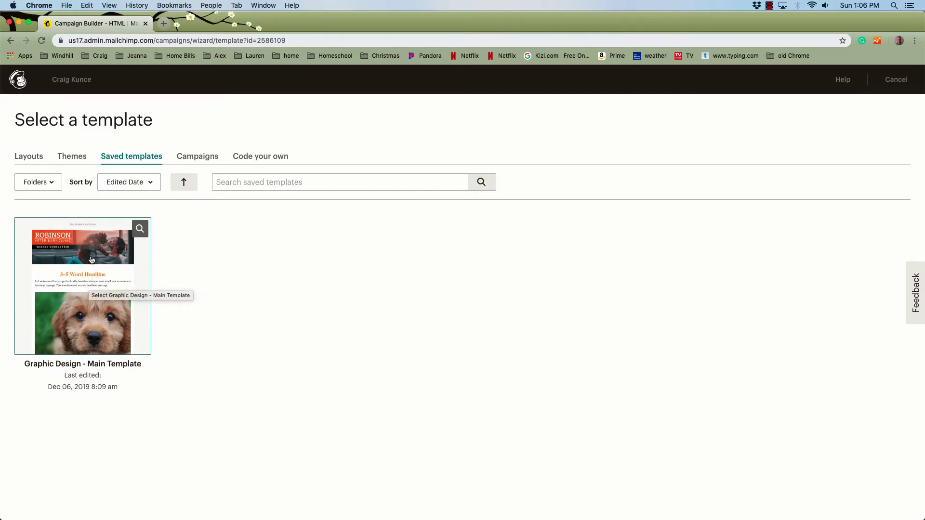
left_click(87, 260)
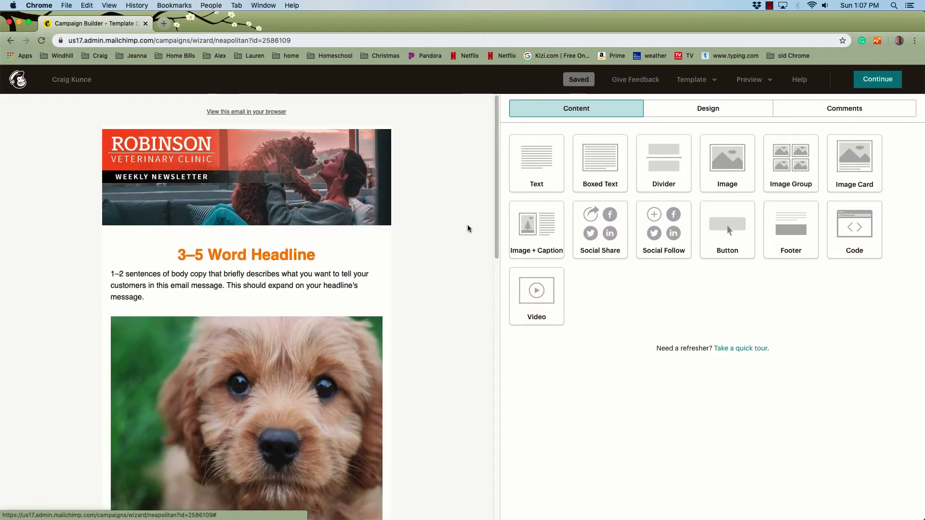
Widen the email preview, narrowing the blocks panel, then scroll through the newsletter to review it
left_click_drag(502, 316, 565, 310)
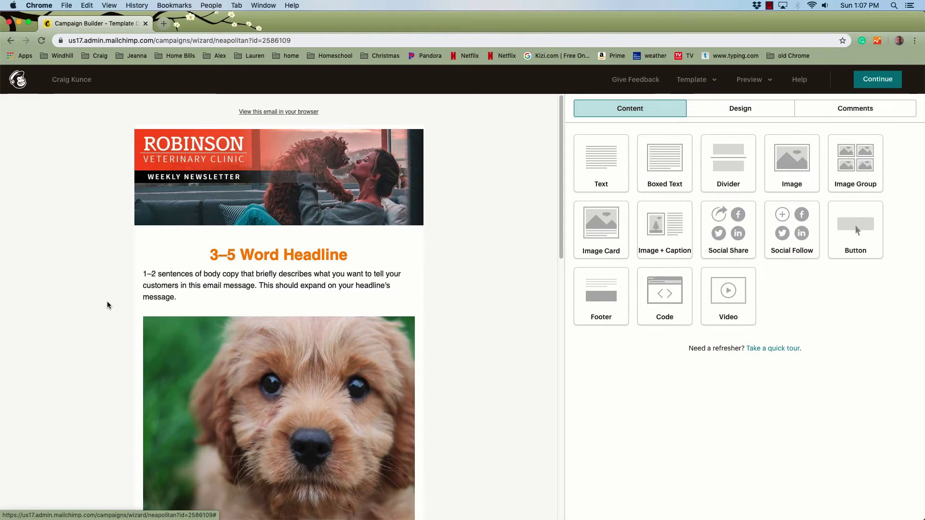
scroll(104, 304, "down", 2)
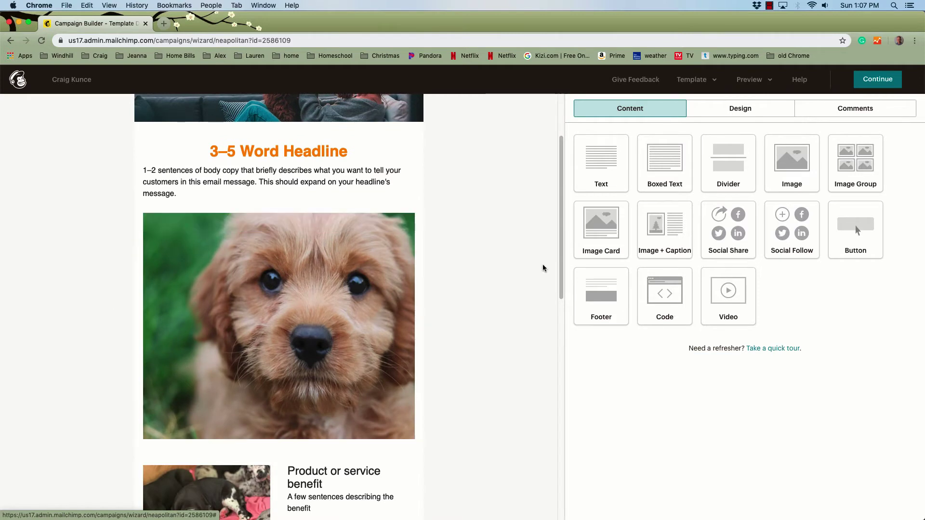
left_click_drag(560, 183, 554, 275)
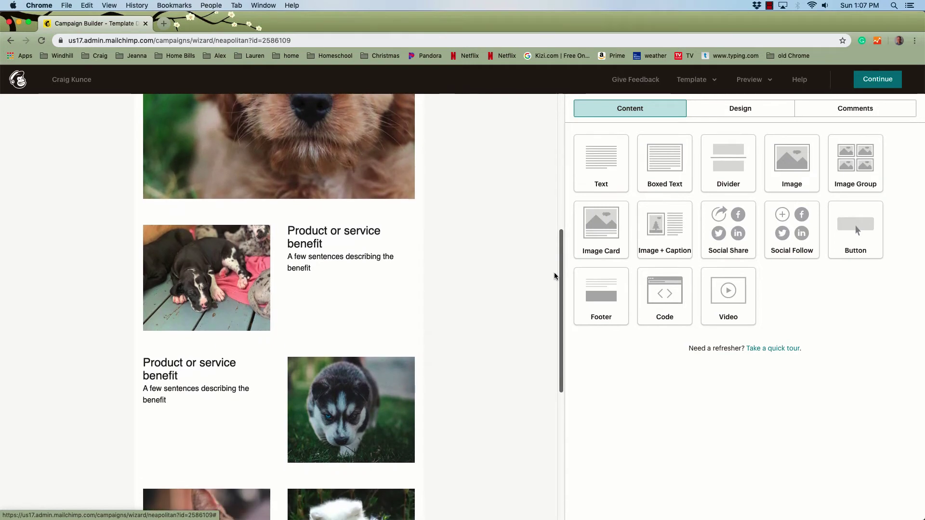
left_click_drag(554, 272, 545, 388)
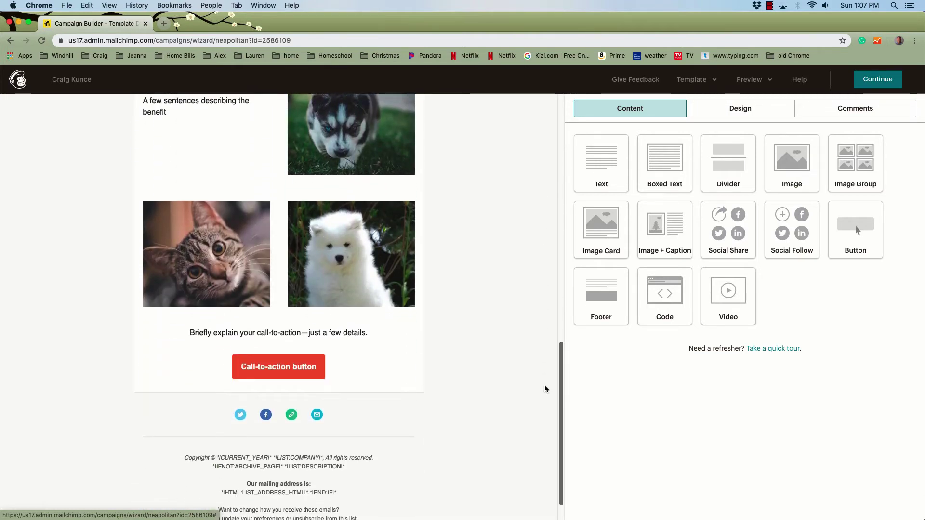
mouse_move(561, 385)
left_mouse_down()
mouse_move(563, 150)
mouse_move(554, 385)
left_mouse_up()
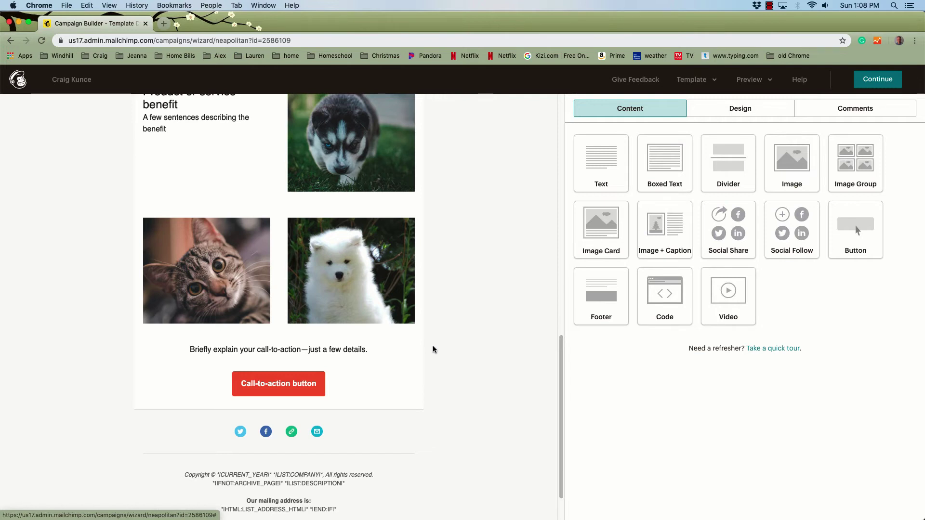
mouse_move(313, 379)
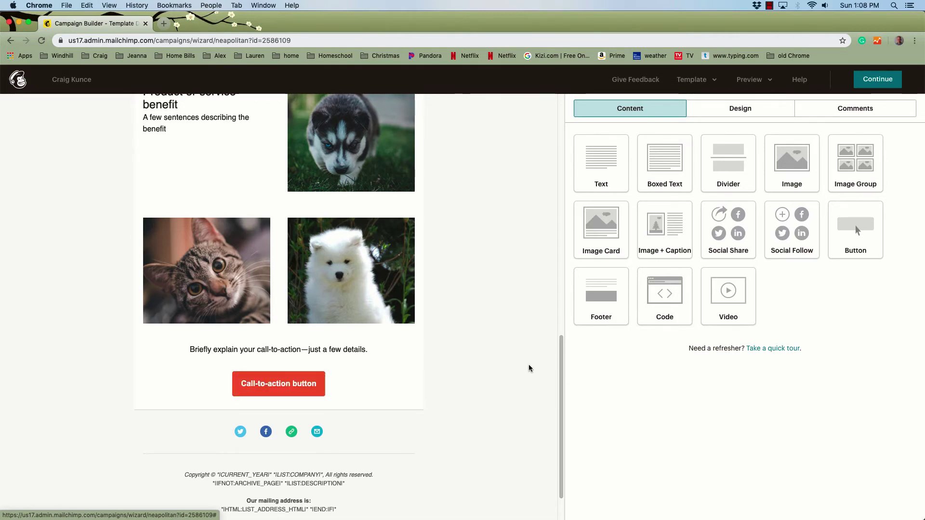
left_click_drag(557, 364, 534, 363)
mouse_move(278, 405)
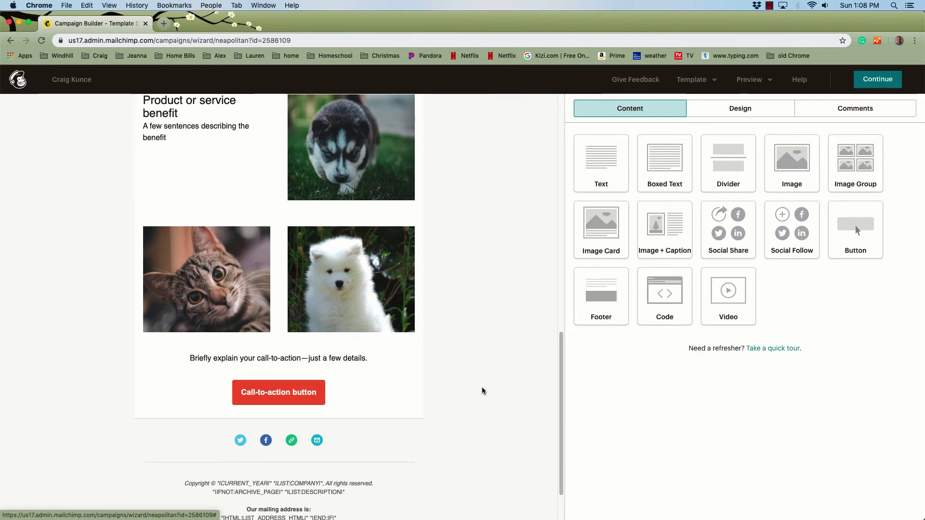
mouse_move(347, 446)
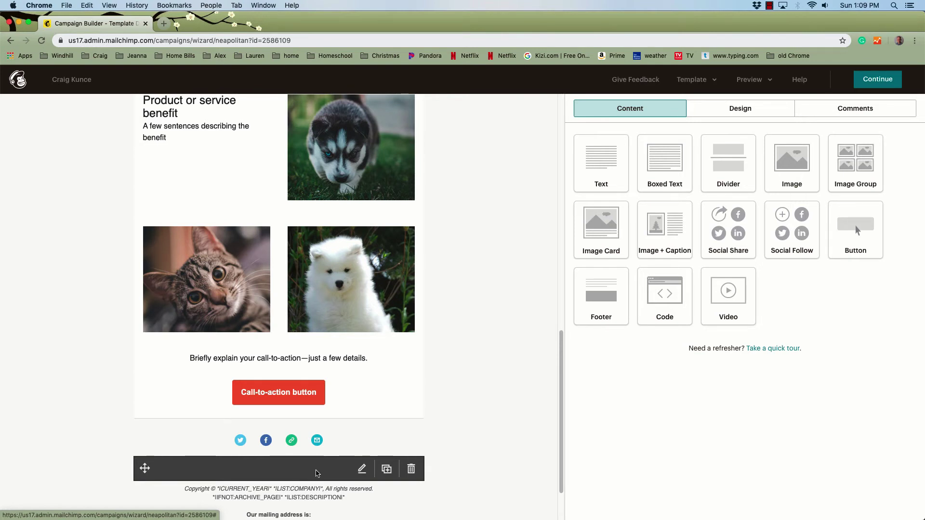
left_click_drag(561, 365, 554, 369)
scroll(556, 386, "down", 3)
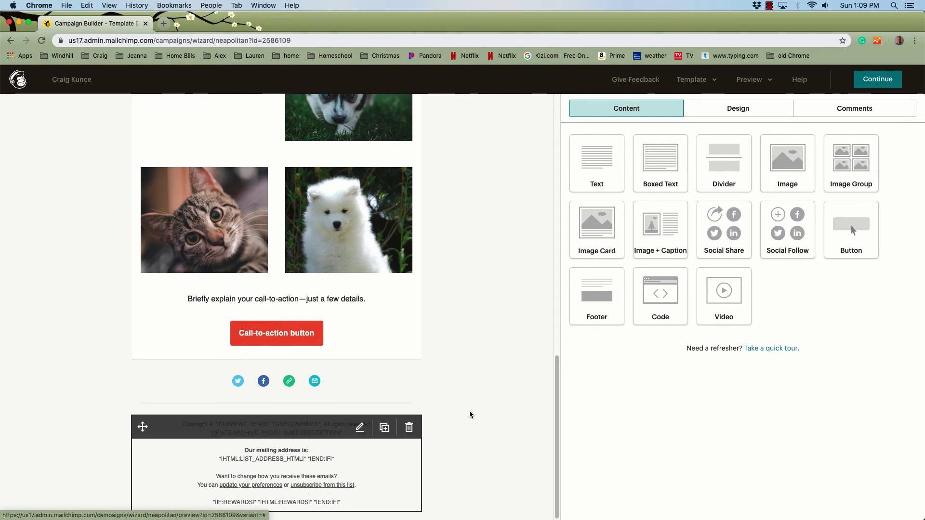
left_click_drag(556, 375, 546, 103)
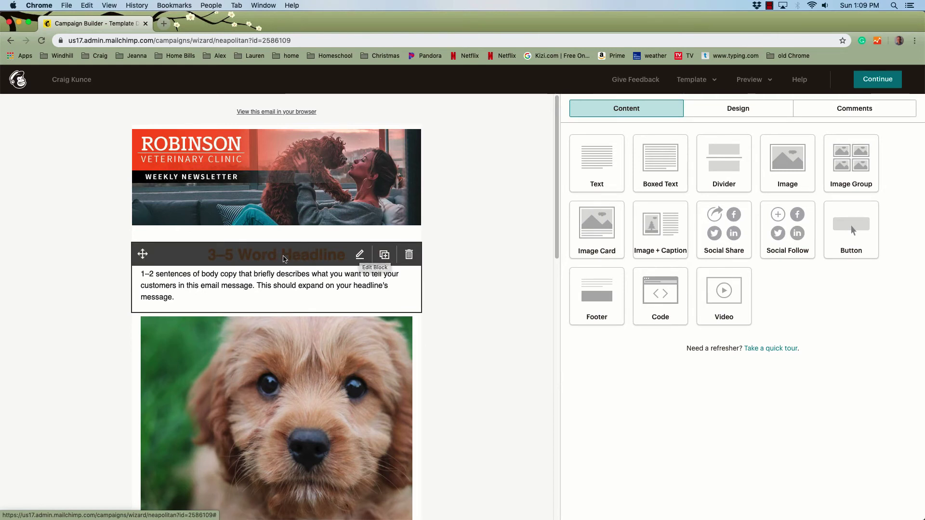
left_click(376, 262)
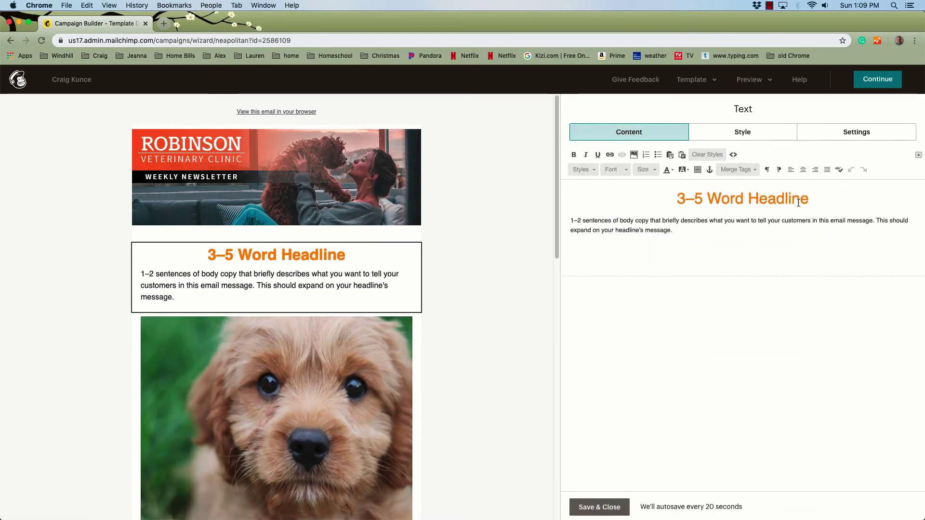
left_click_drag(807, 198, 676, 199)
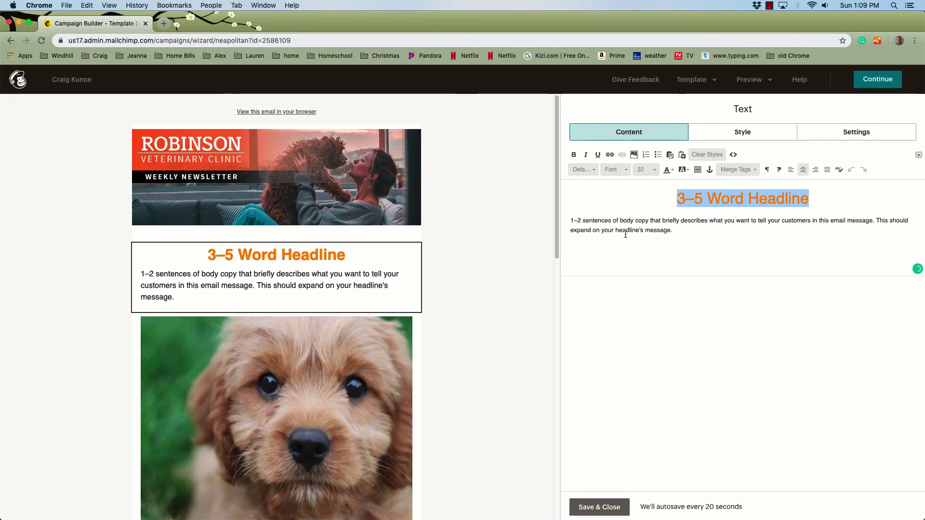
left_click(599, 506)
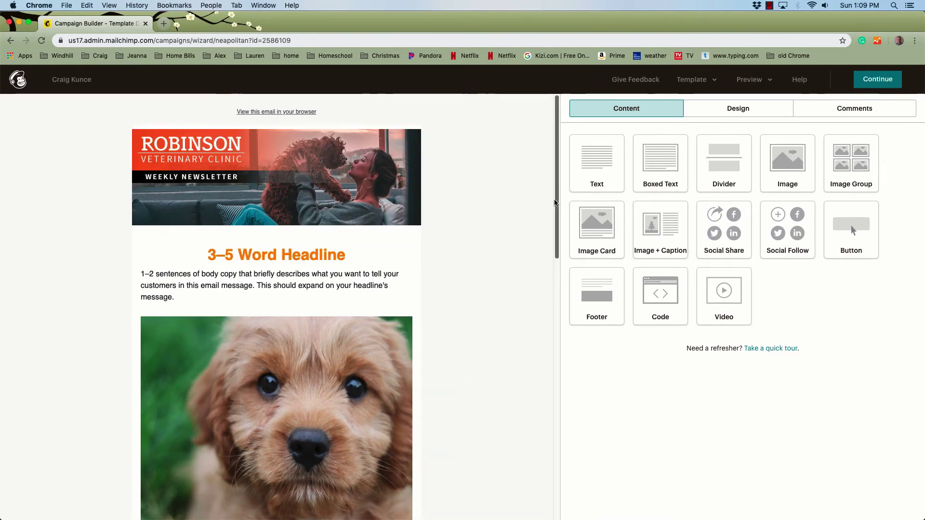
scroll(551, 232, "down", 3)
scroll(415, 226, "up", 1)
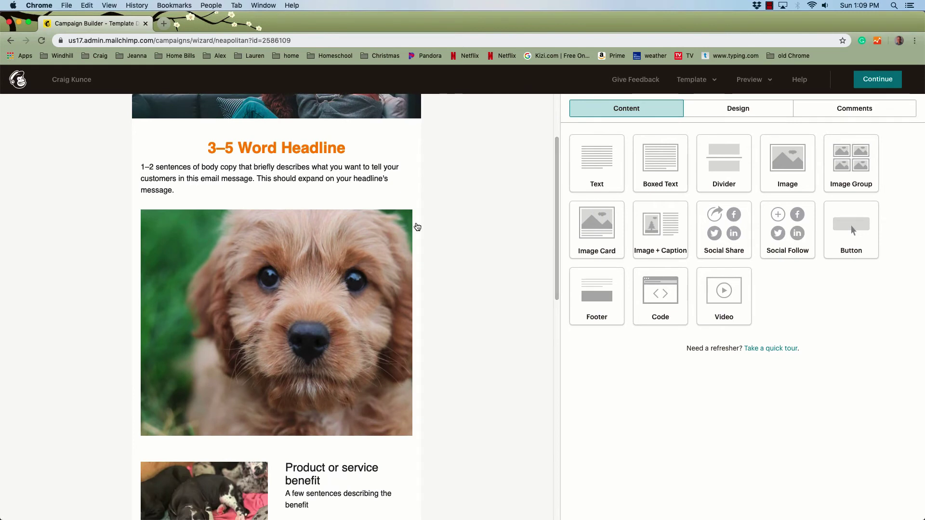
Open the puppy photo (puppie.jpg, 600 × 500) in the image editor
left_click(356, 250)
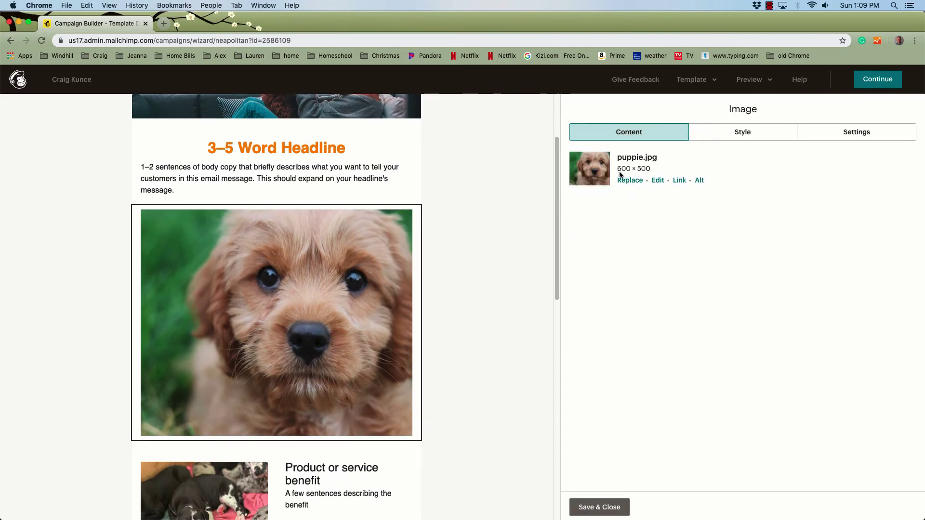
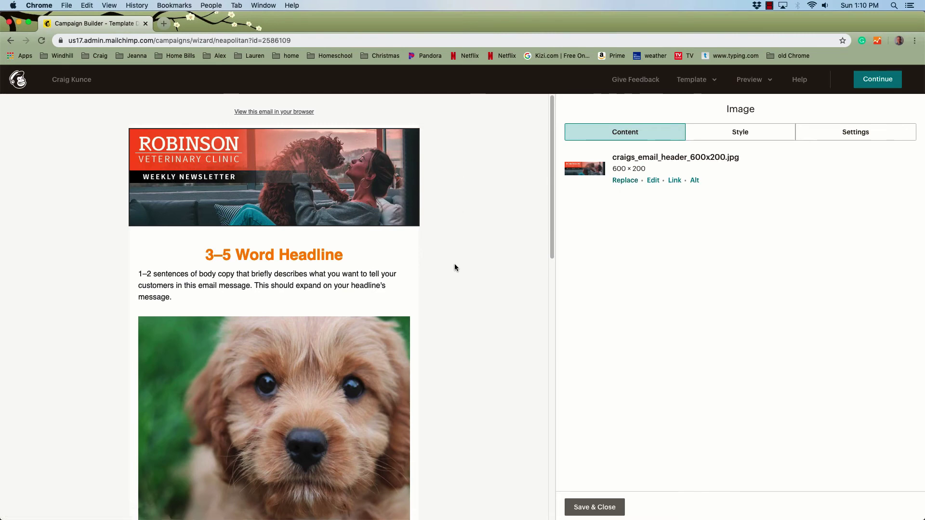
scroll(453, 295, "down", 3)
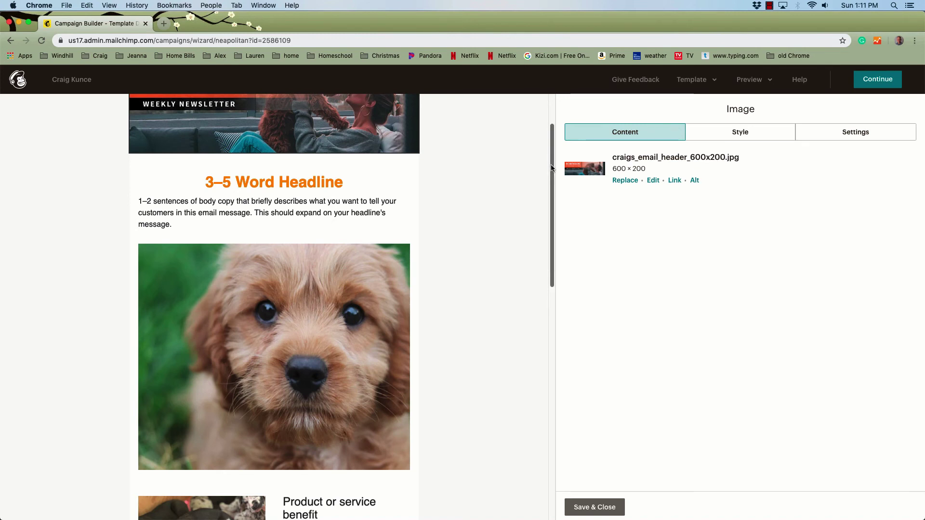
left_click_drag(552, 168, 546, 223)
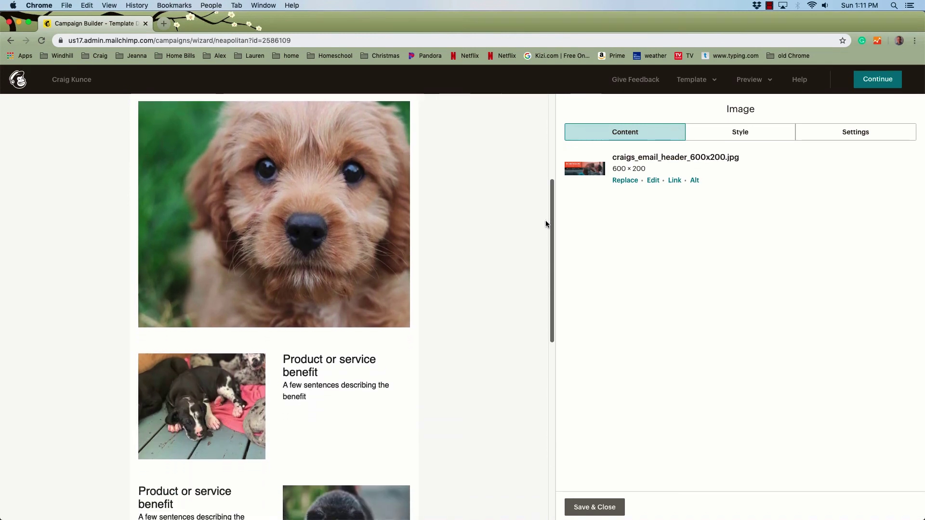
left_click_drag(545, 223, 550, 171)
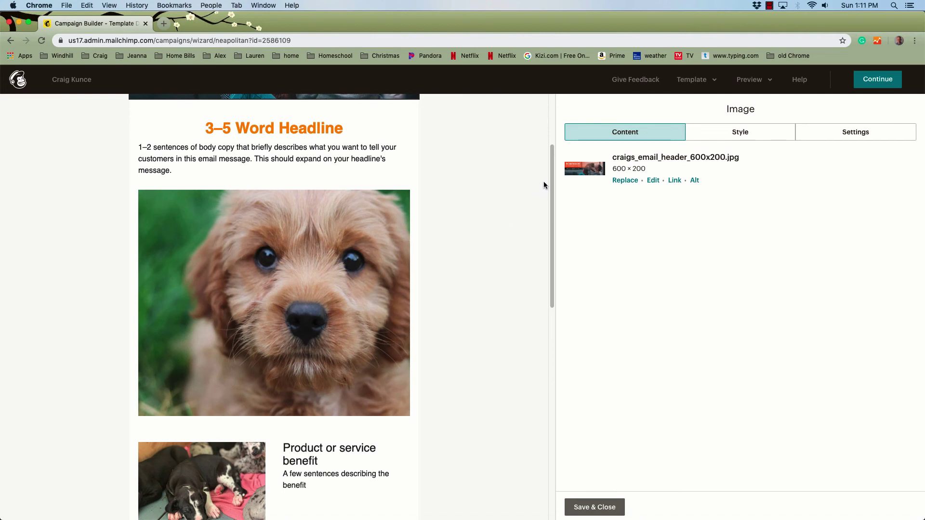
left_click_drag(552, 159, 556, 108)
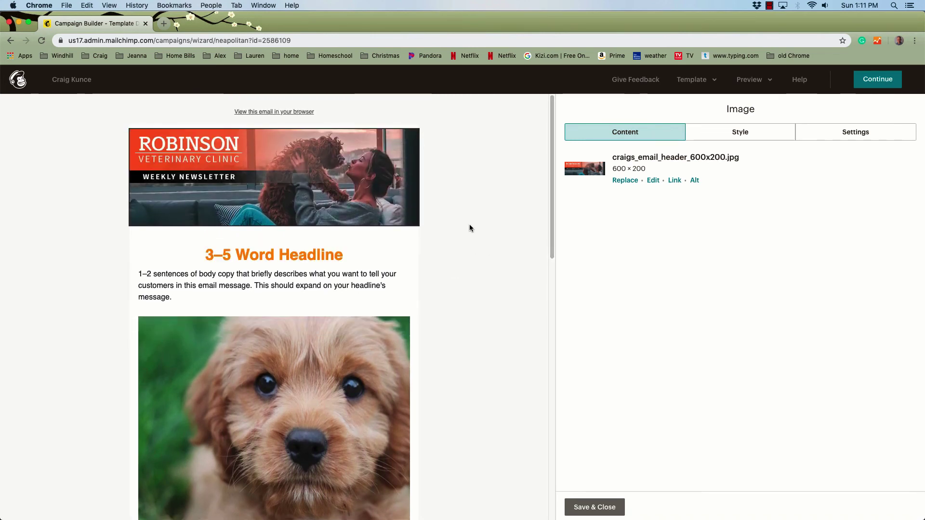
Save the new header image, exit the email builder, and return to the Campaigns list
left_click(595, 506)
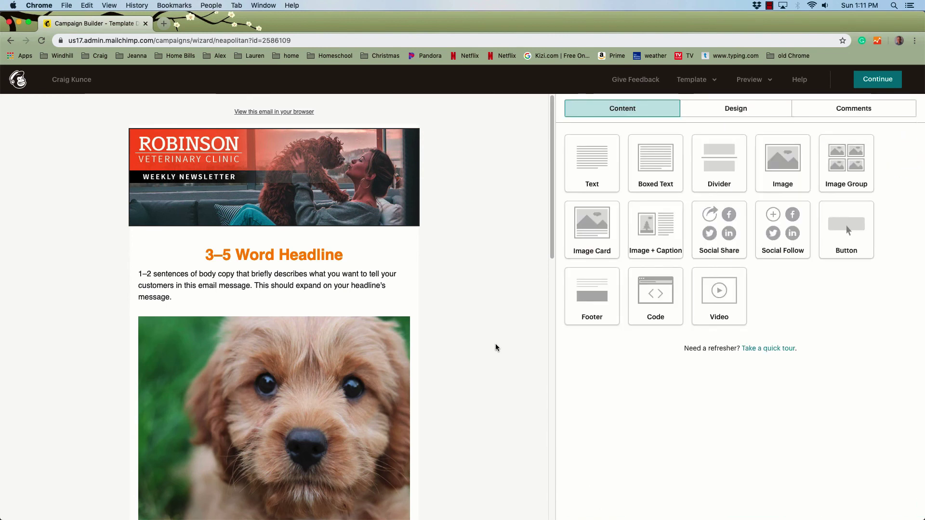
left_click(879, 81)
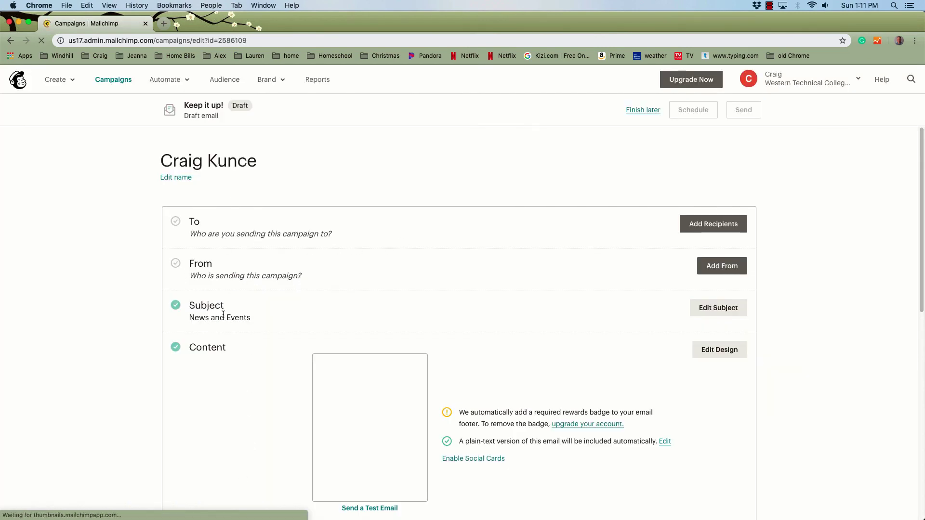
mouse_move(370, 384)
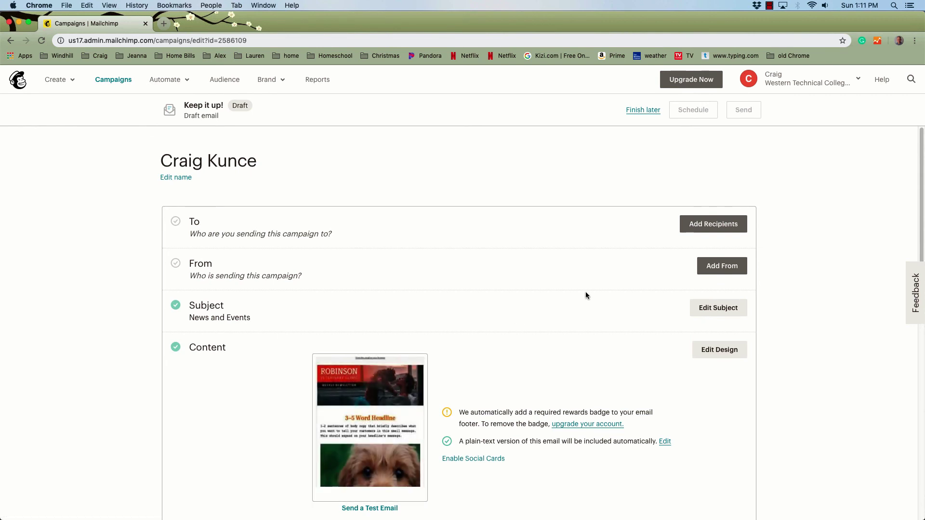
left_click(108, 84)
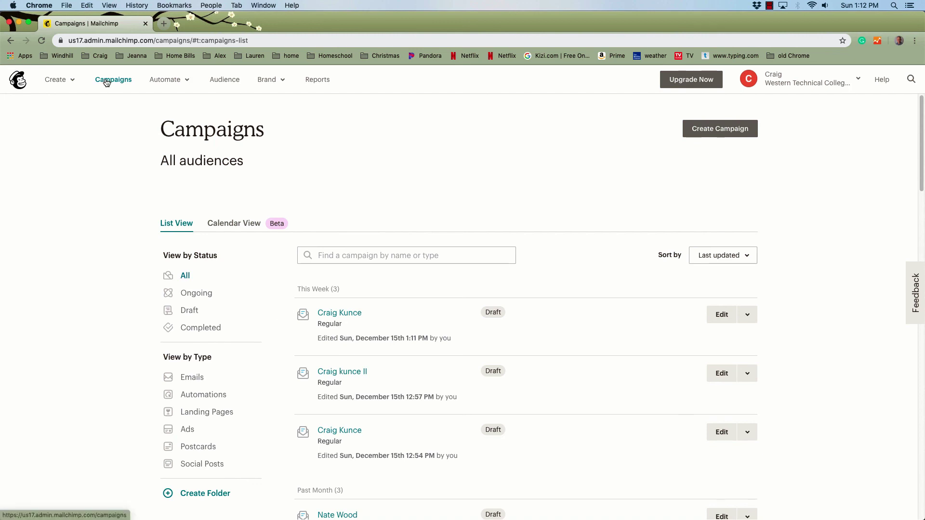
Reopen the latest draft's design to confirm the Robinson Veterinary Clinic header, then return to Campaigns
left_click(351, 316)
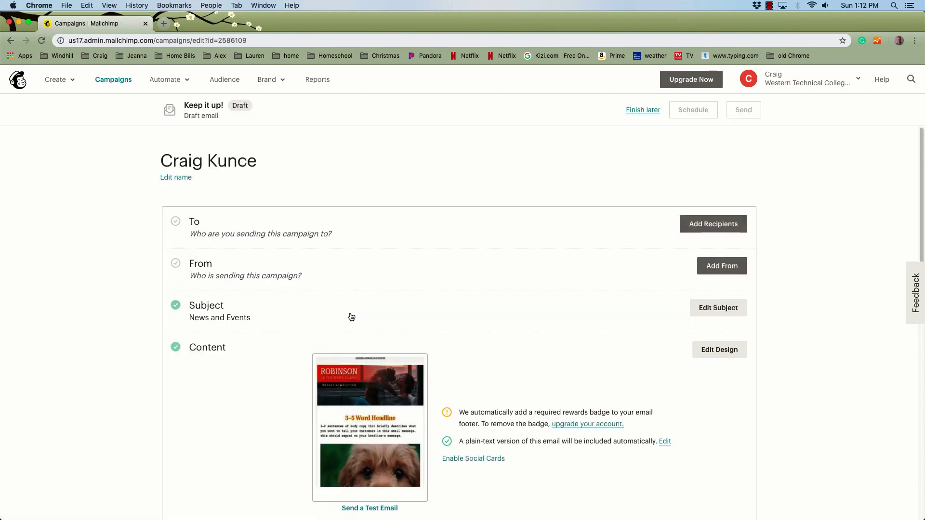
left_click(722, 354)
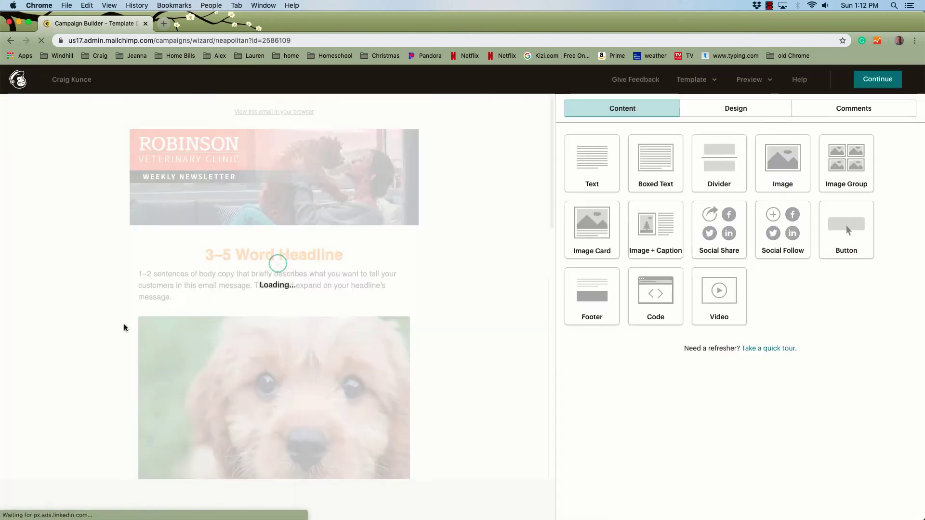
scroll(471, 319, "down", 15)
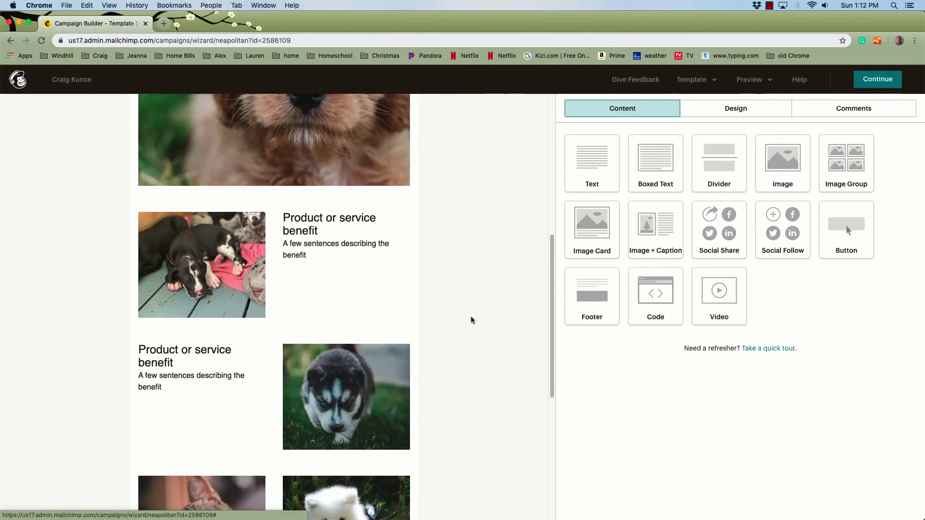
scroll(470, 319, "up", 15)
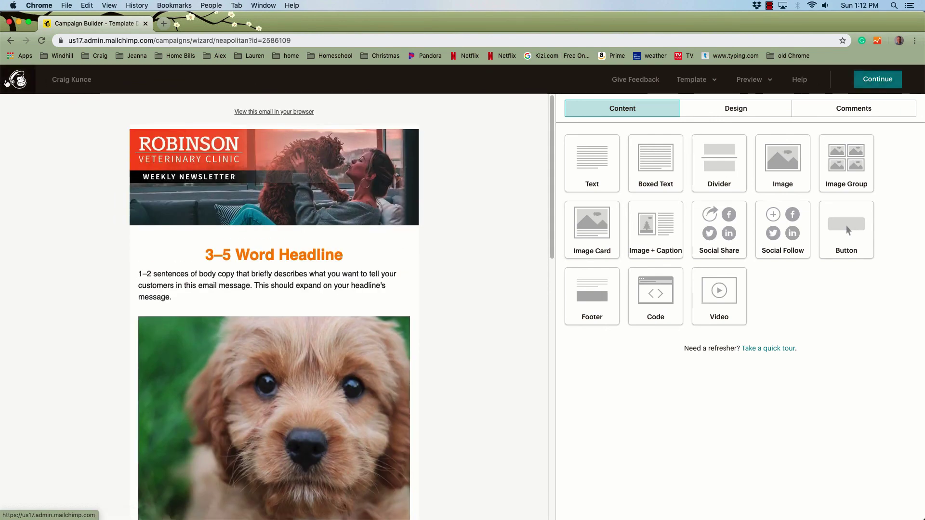
left_click(877, 79)
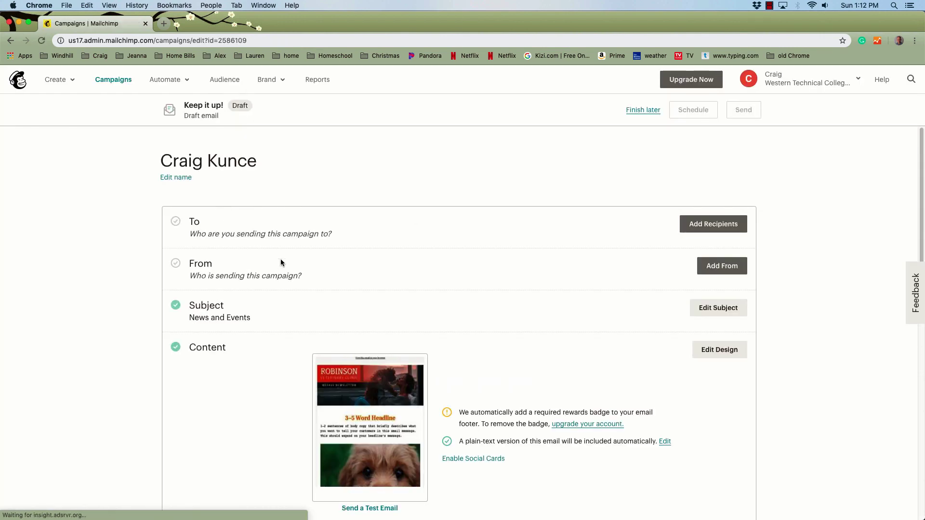
left_click(113, 80)
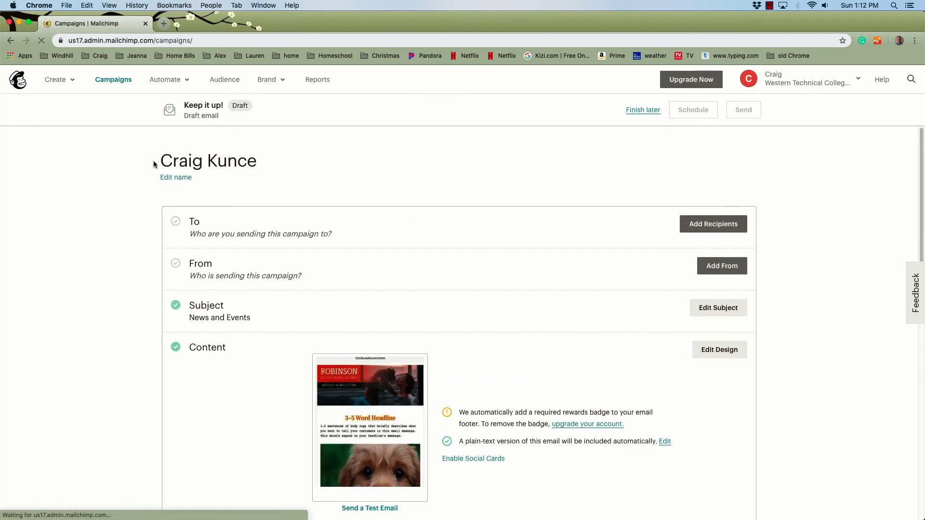